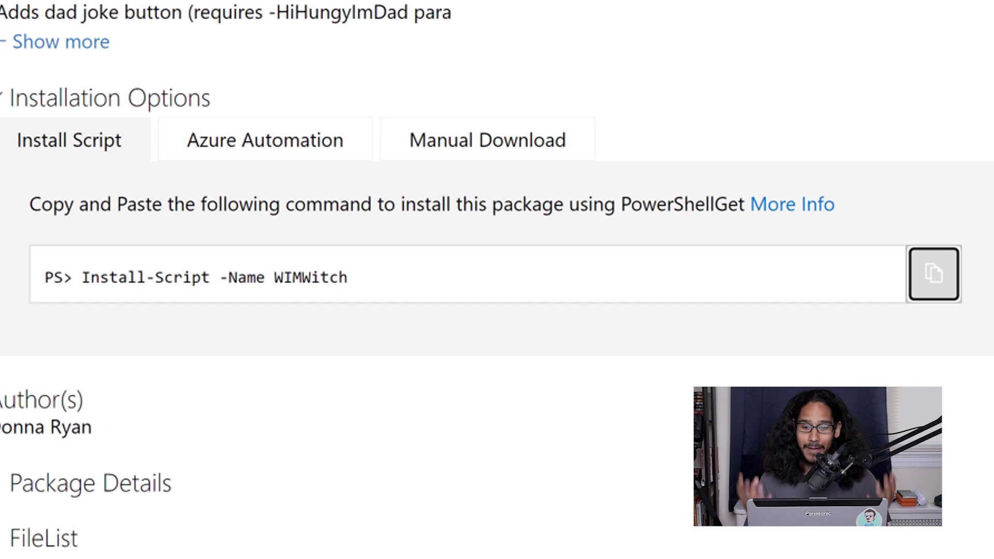
# Step: Bring up the Windows admin shortcuts menu with Win+X
pyautogui.press('super+x')
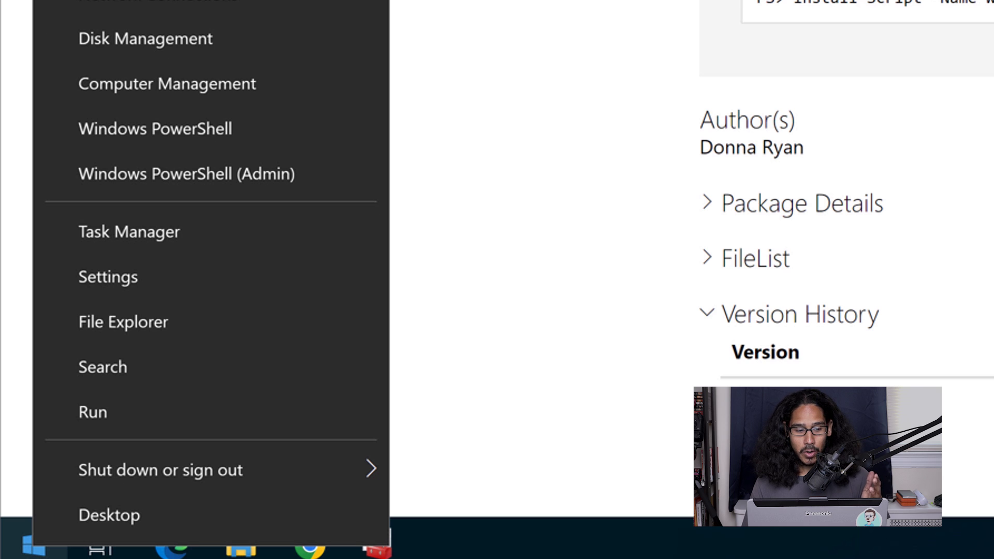
# Step: Run Install-Script -Name WIMWitch in admin PowerShell, accepting the PATH, NuGet and repository prompts
pyautogui.press('a')
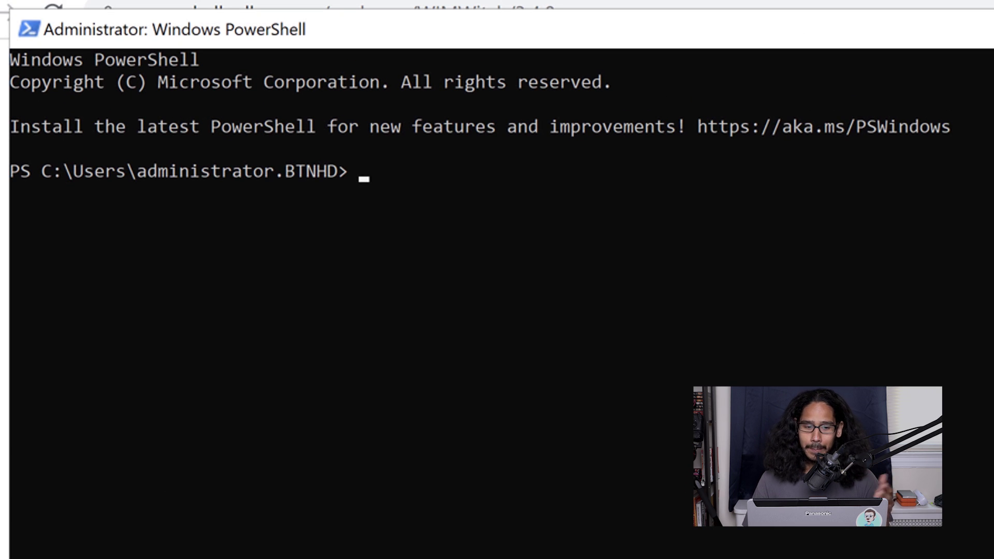
pyautogui.hotkey('ctrl', 'v')
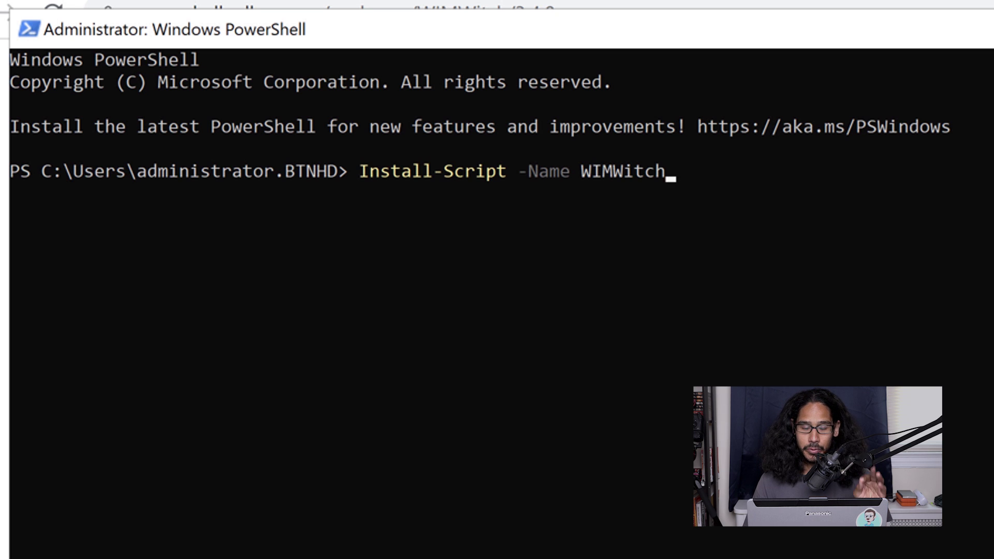
pyautogui.press('Return')
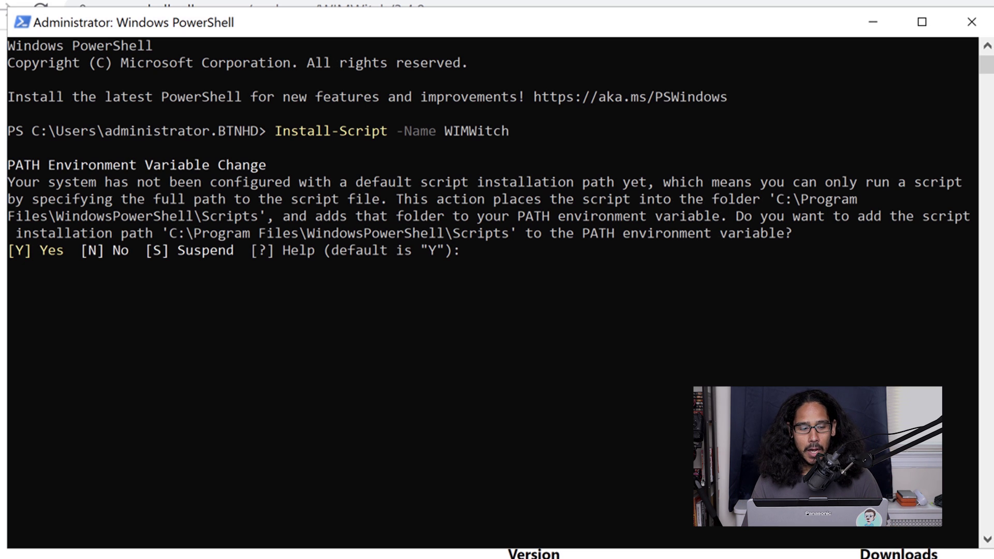
pyautogui.write('Y')
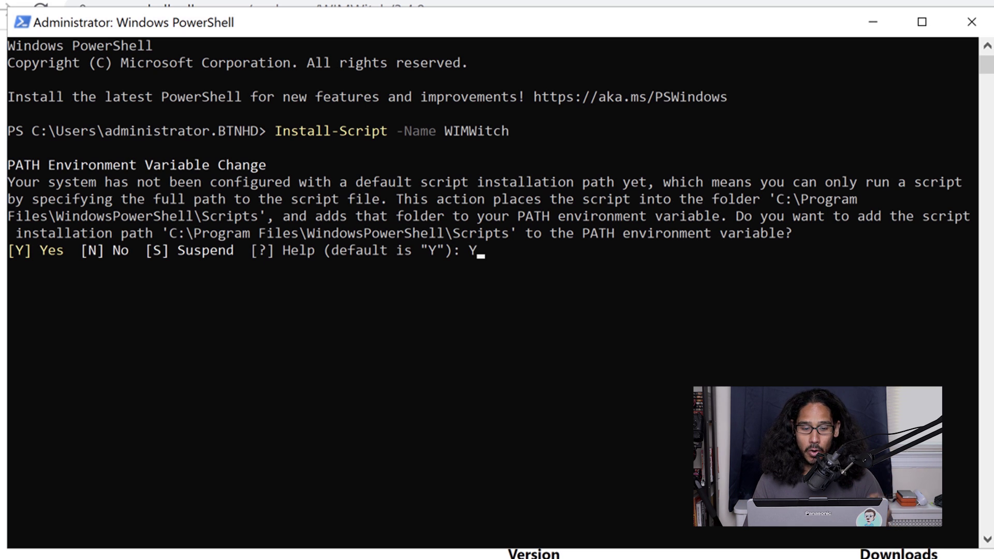
pyautogui.press('Return')
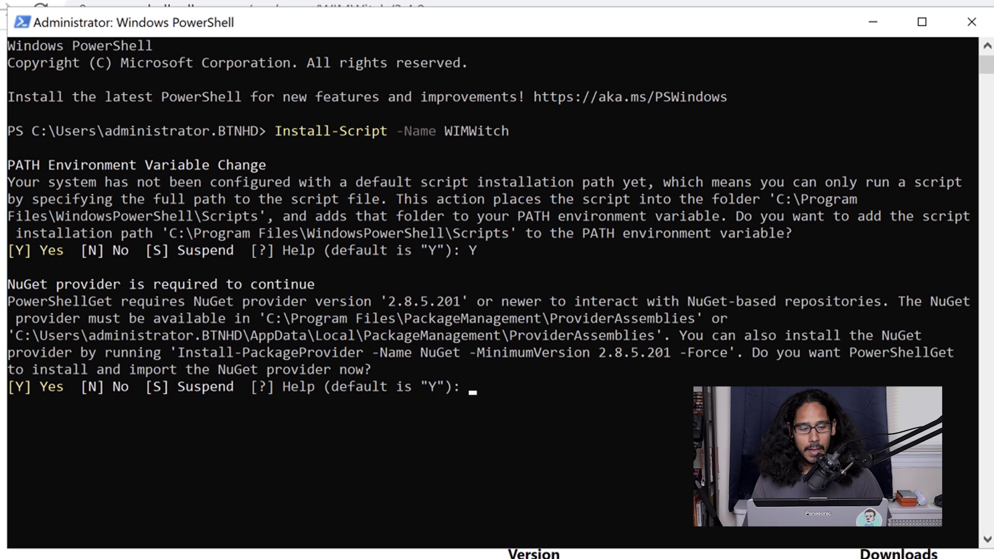
pyautogui.write('Y')
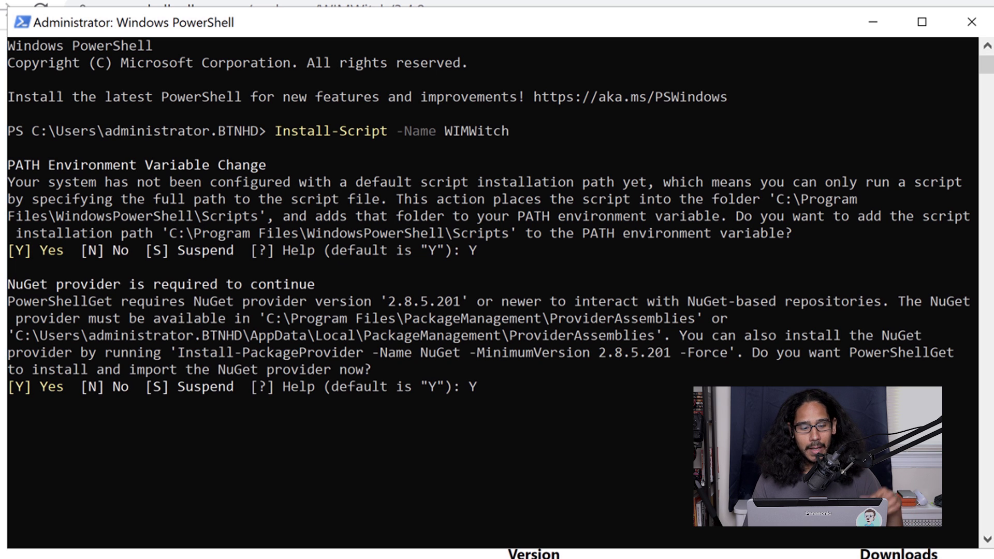
pyautogui.press('Return')
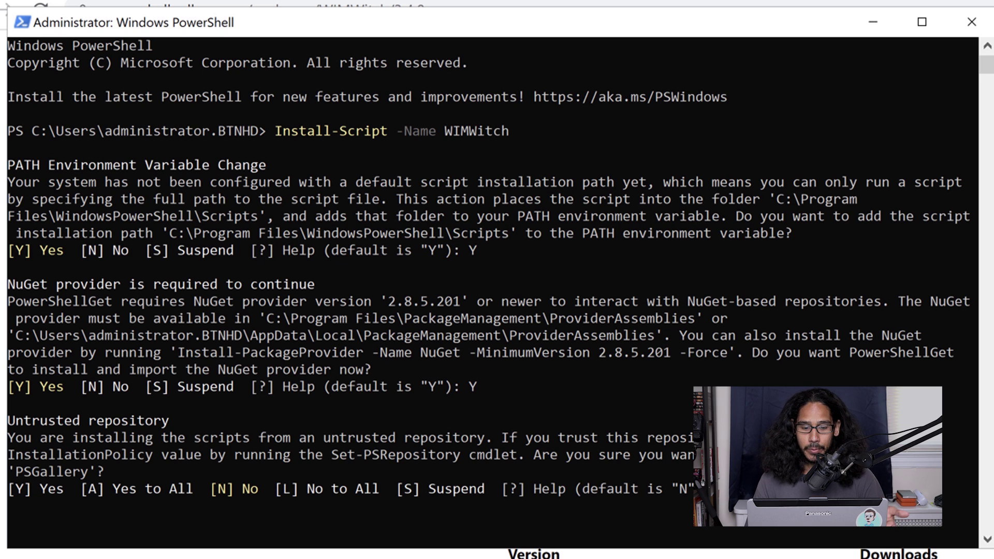
pyautogui.press('Return')
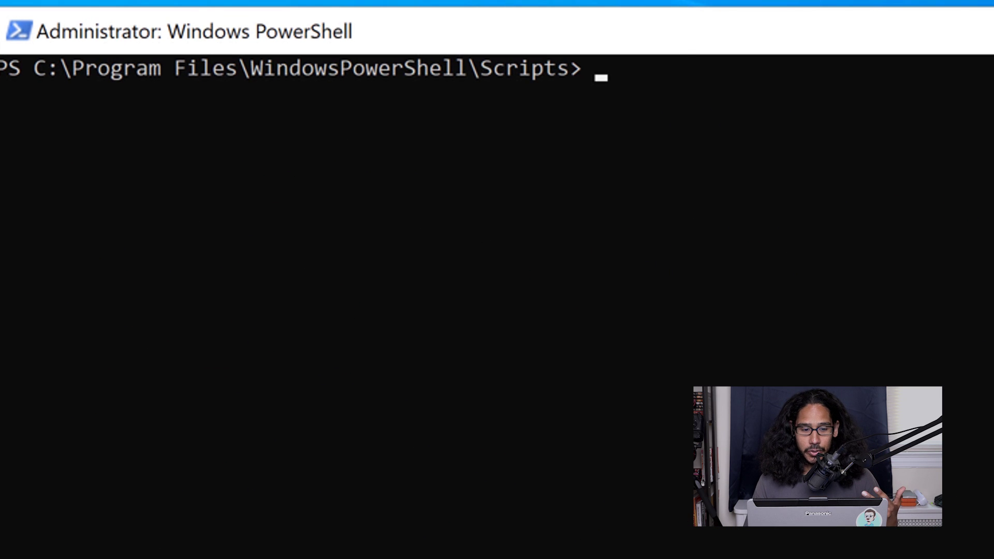
# Step: Run wimwitch and answer Y to install WIM Witch in this folder
pyautogui.write('wimwitch')
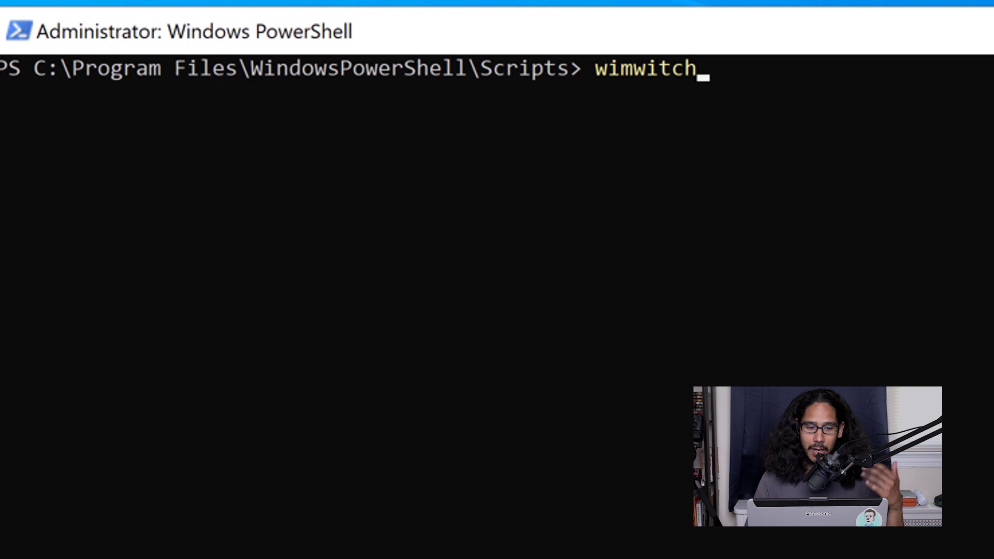
pyautogui.press('Return')
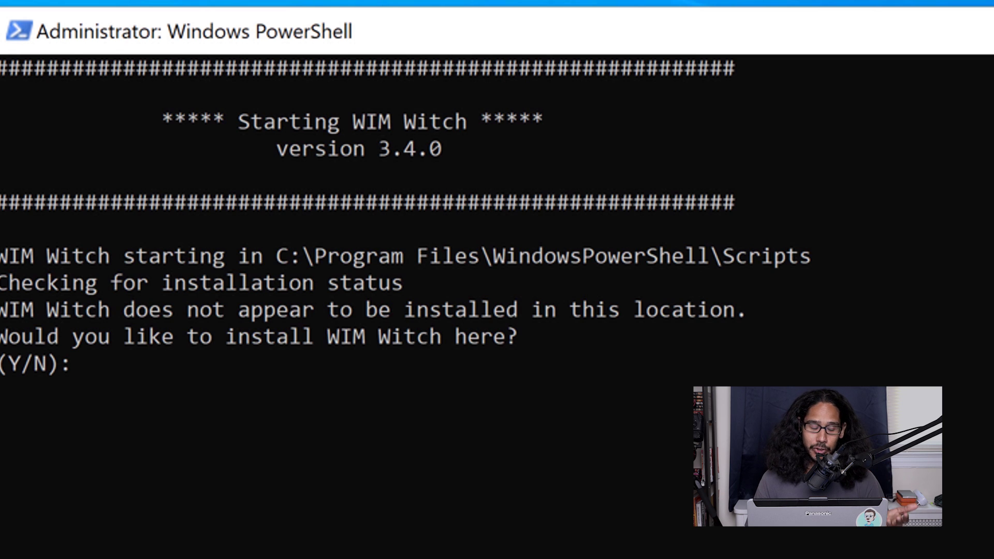
pyautogui.write('Y')
pyautogui.press('Return')
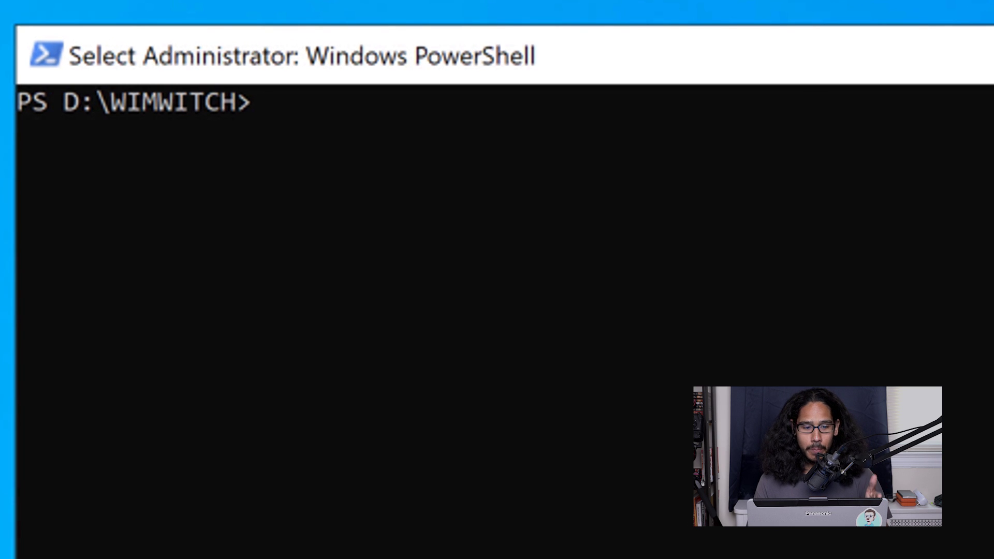
# Step: Launch WIM Witch by running .\WIMWitch.ps1 from D:\WIMWITCH
pyautogui.write('.\\WIMWitch.ps1')
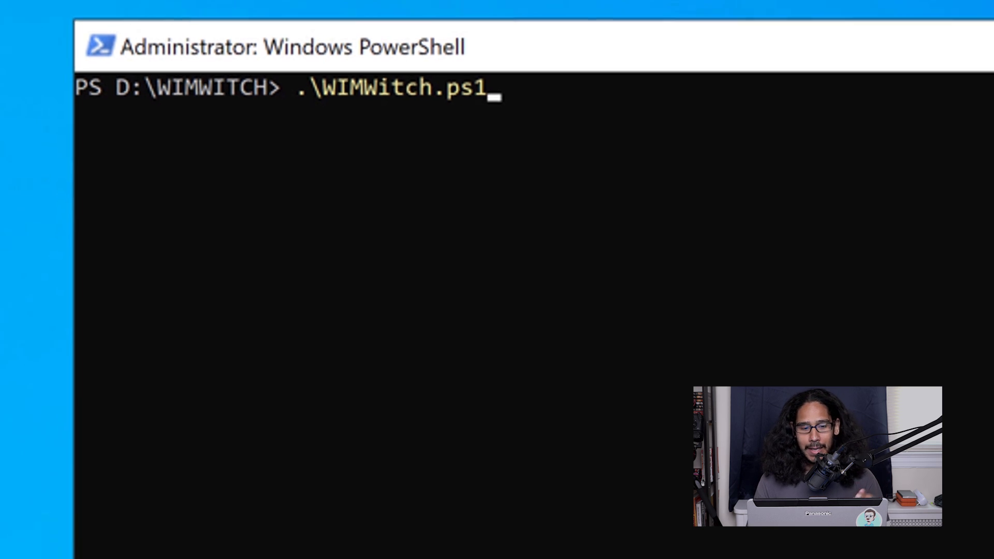
pyautogui.press('Return')
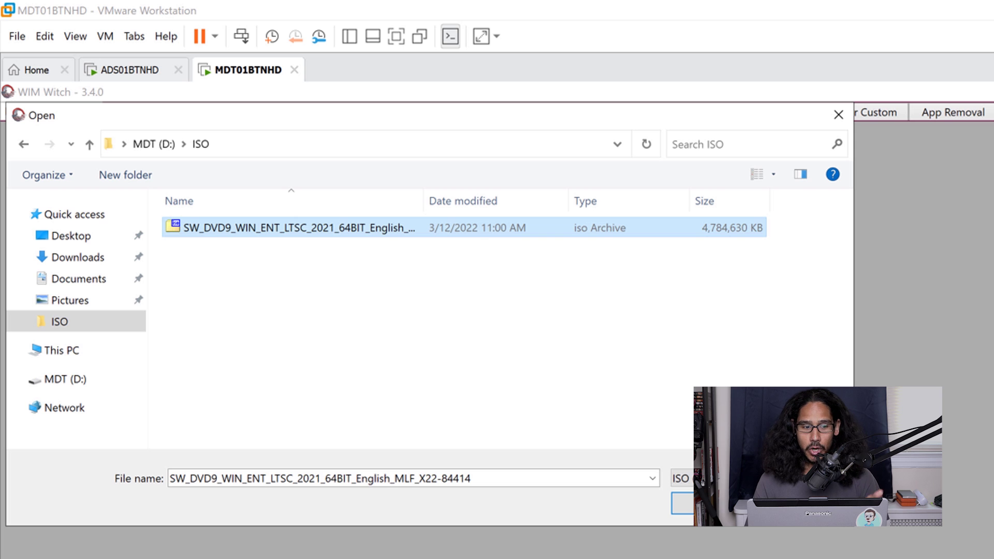
# Step: Import the Install.wim from the LTSC 2021 ISO, naming it install.wim
pyautogui.press('Return')
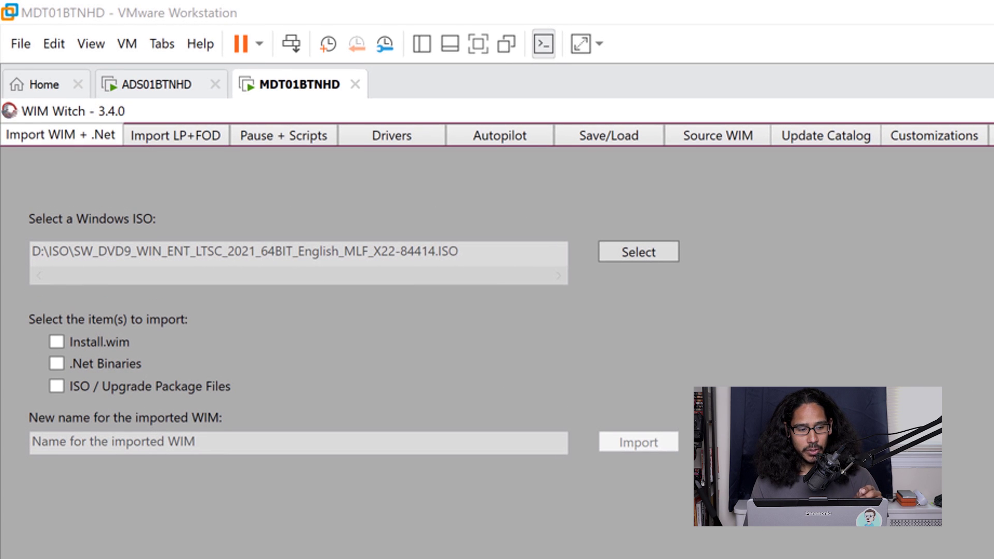
pyautogui.click(56, 342)
pyautogui.click(298, 443)
pyautogui.write('install.wim')
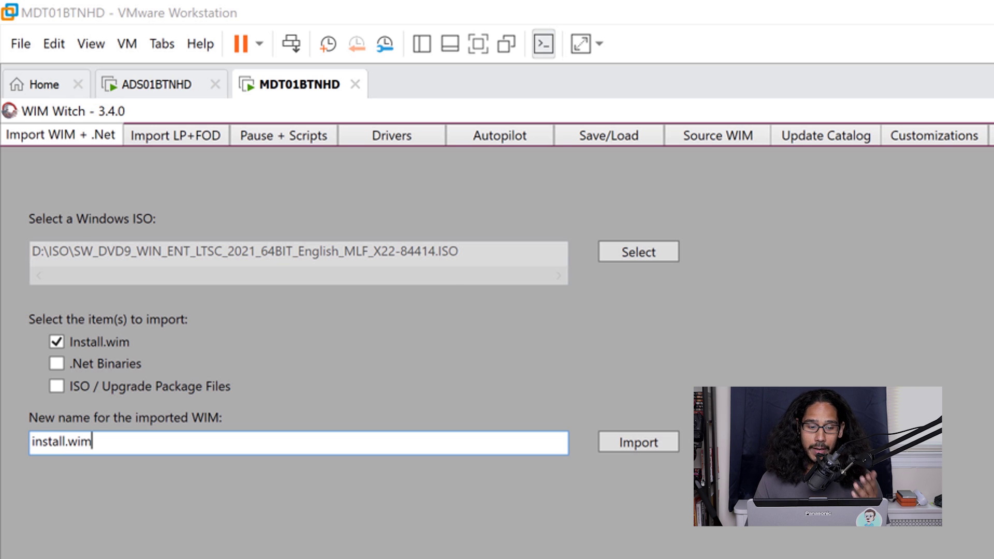
pyautogui.press('Return')
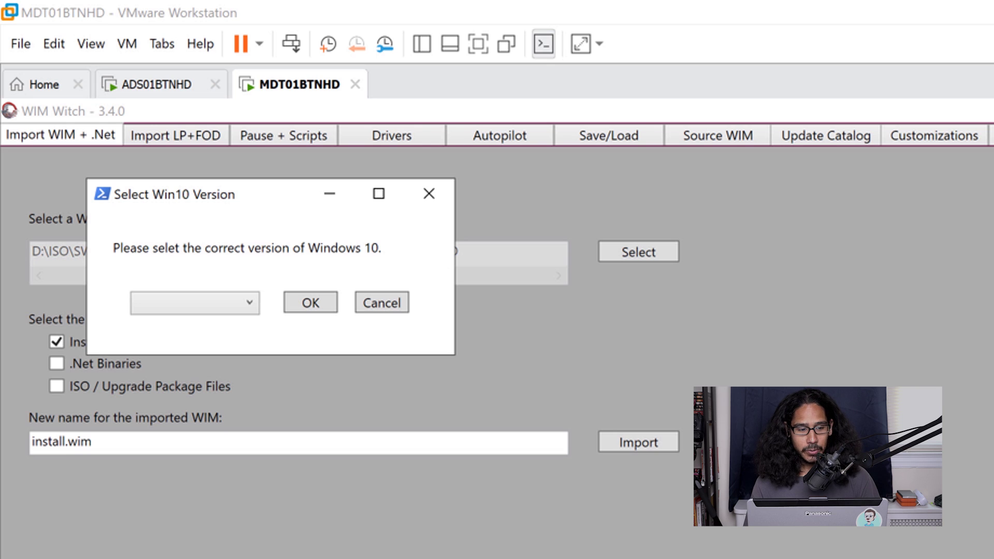
# Step: Set the Windows 10 version to 21H1, confirm, and move to the Import LP+FOD page
pyautogui.hotkey('alt', 'Down')
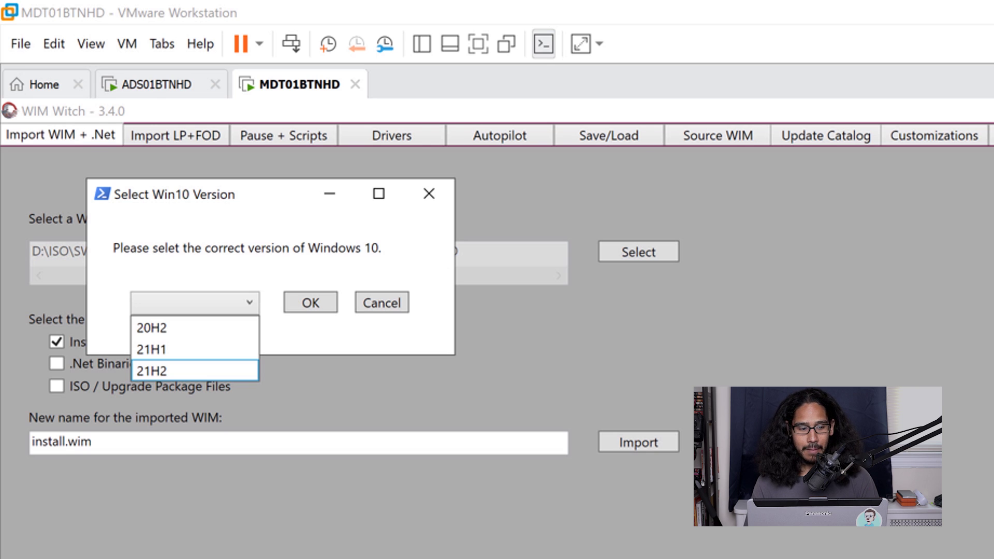
pyautogui.press('Up')
pyautogui.press('Return')
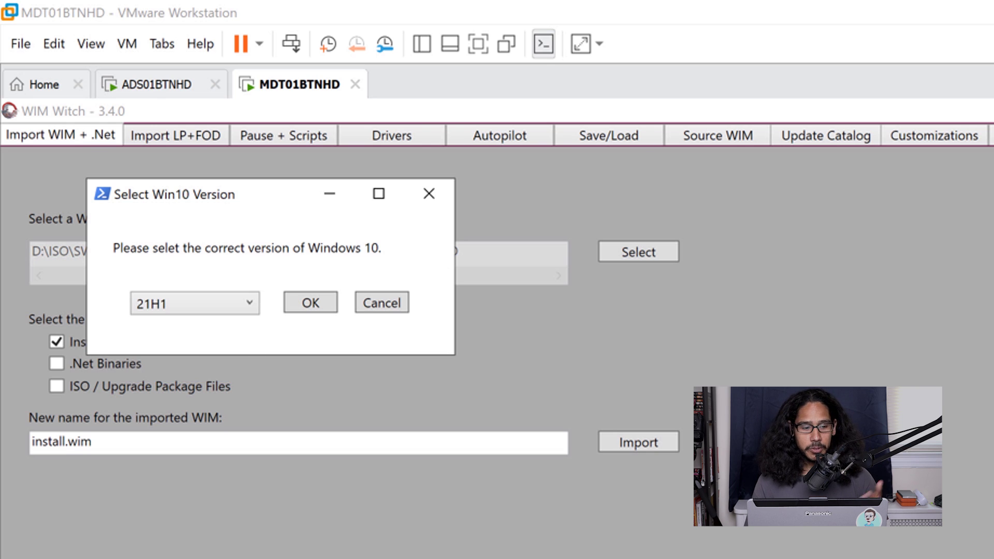
pyautogui.press('Return')
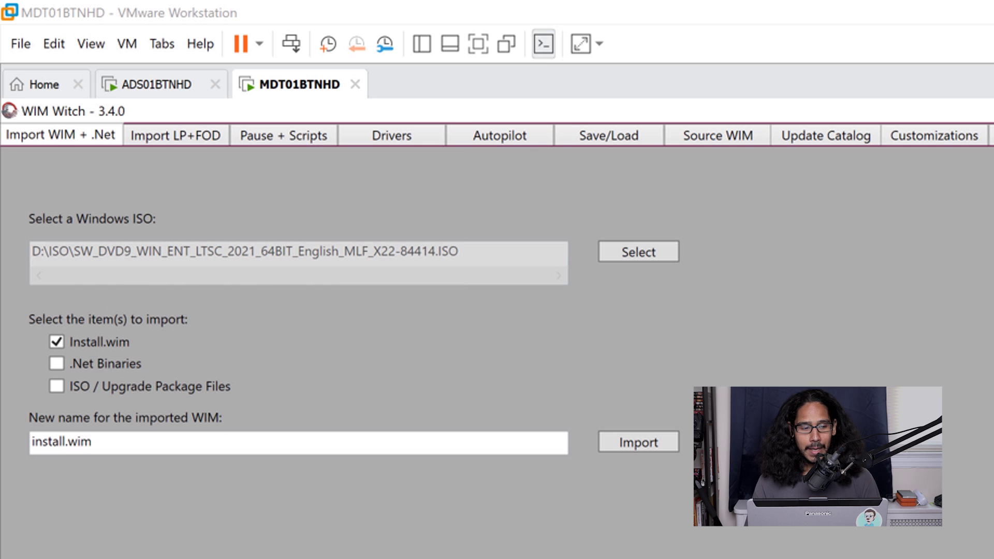
pyautogui.hotkey('ctrl', 'Tab')
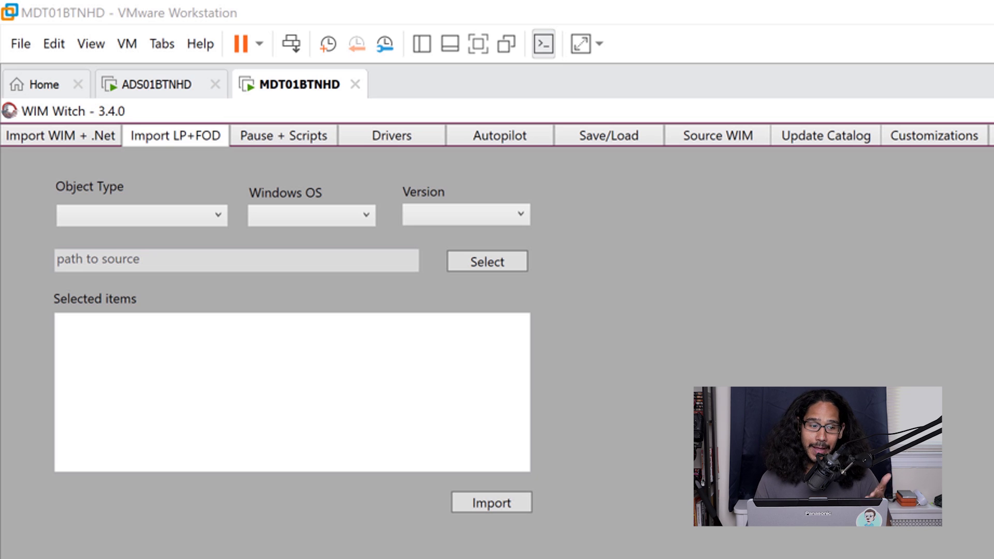
# Step: Review the Pause + Scripts, Drivers, Autopilot and Save/Load tabs, ending on Source WIM
pyautogui.click(284, 136)
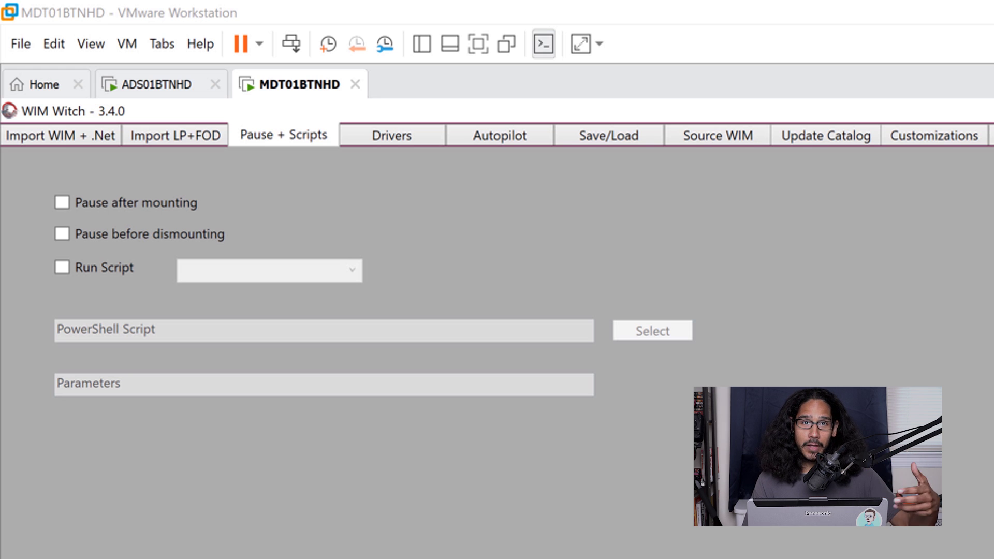
pyautogui.click(392, 135)
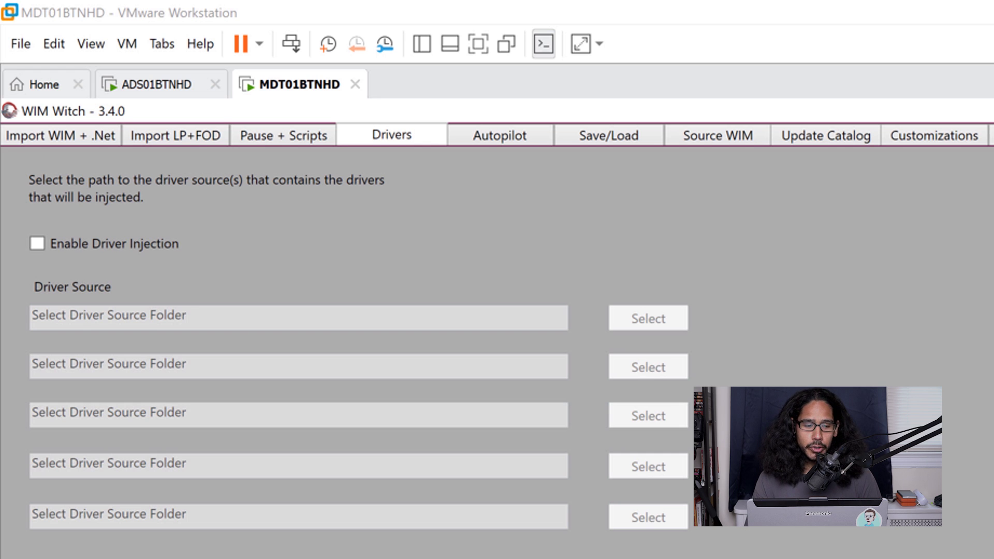
pyautogui.click(500, 135)
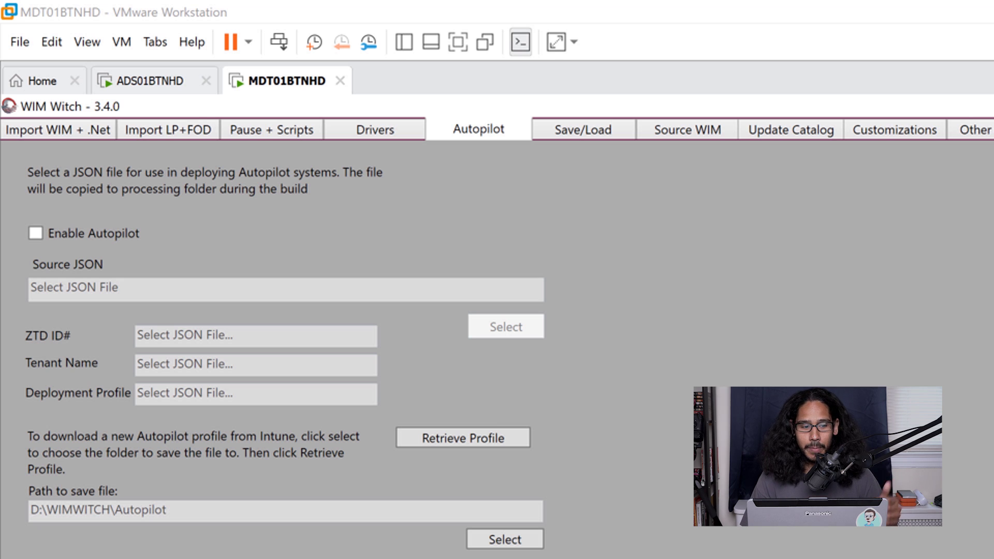
pyautogui.hotkey('ctrl', 'Tab')
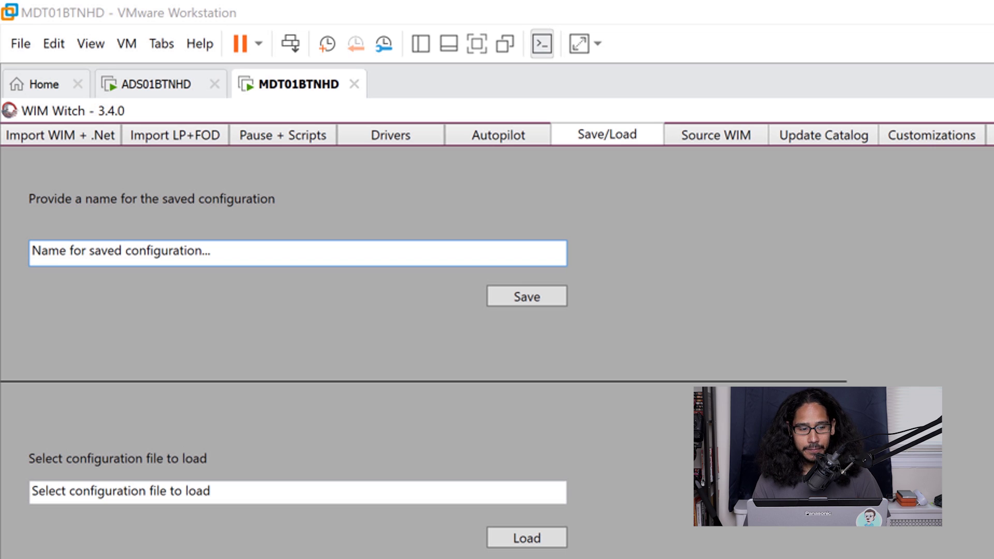
pyautogui.hotkey('ctrl', 'Tab')
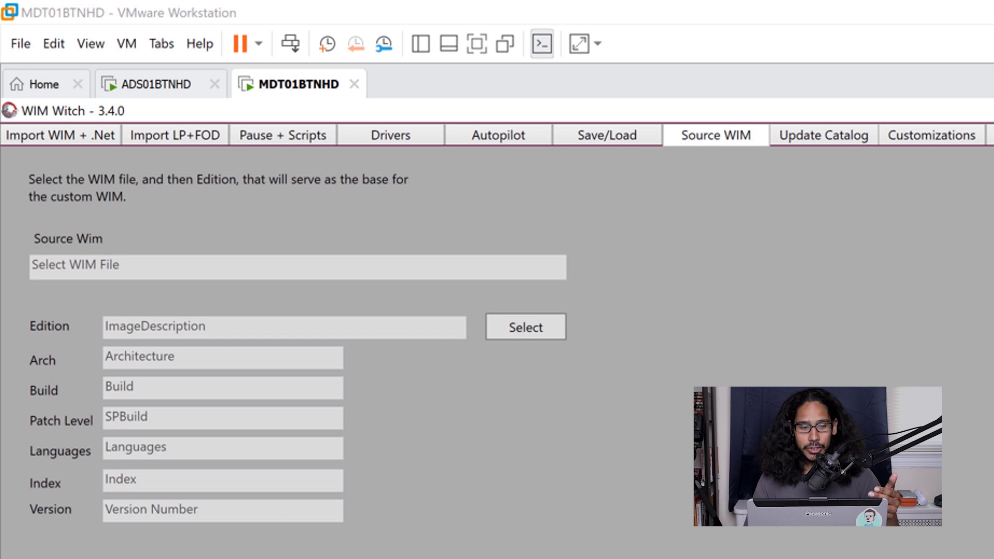
# Step: Load install.wim index 1 (Windows 10 Enterprise LTSC) as source, version 21H1
pyautogui.click(525, 327)
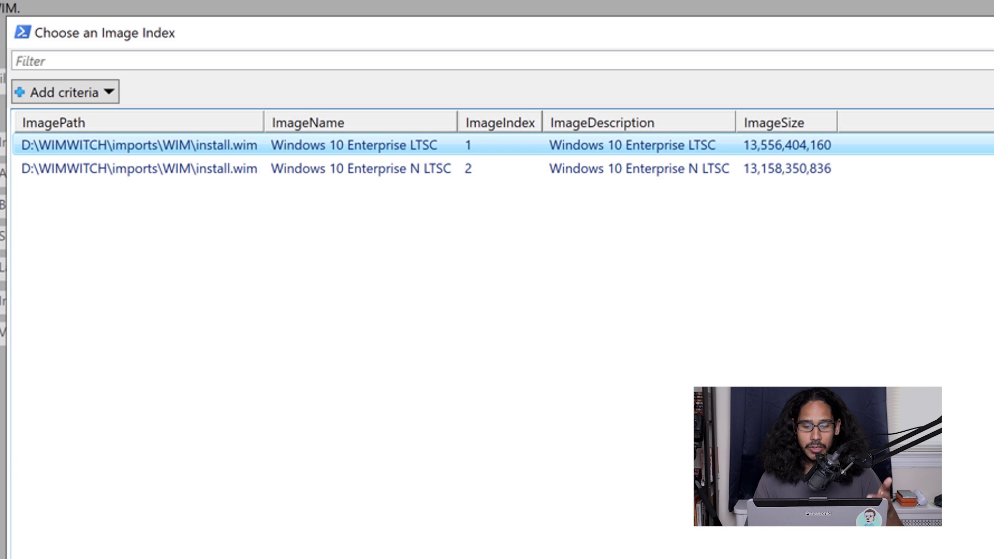
pyautogui.press('Return')
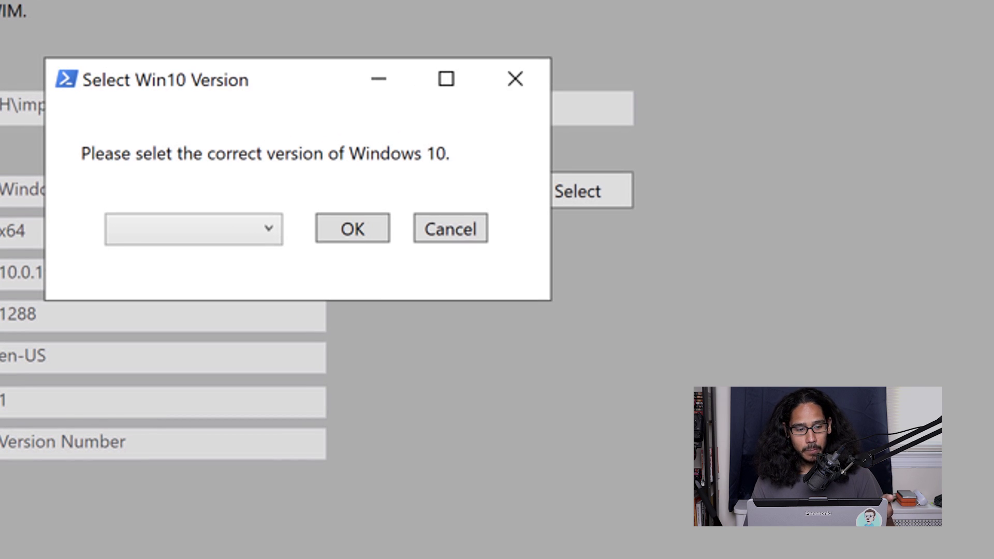
pyautogui.press('Down')
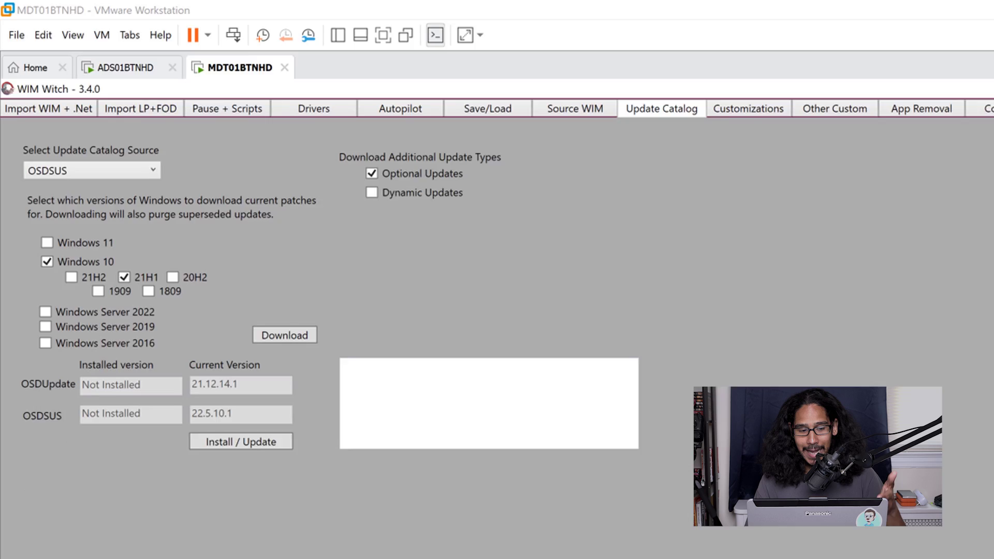
# Step: Download the Windows 10 21H1 updates from the OSDSUS catalog
pyautogui.click(343, 403)
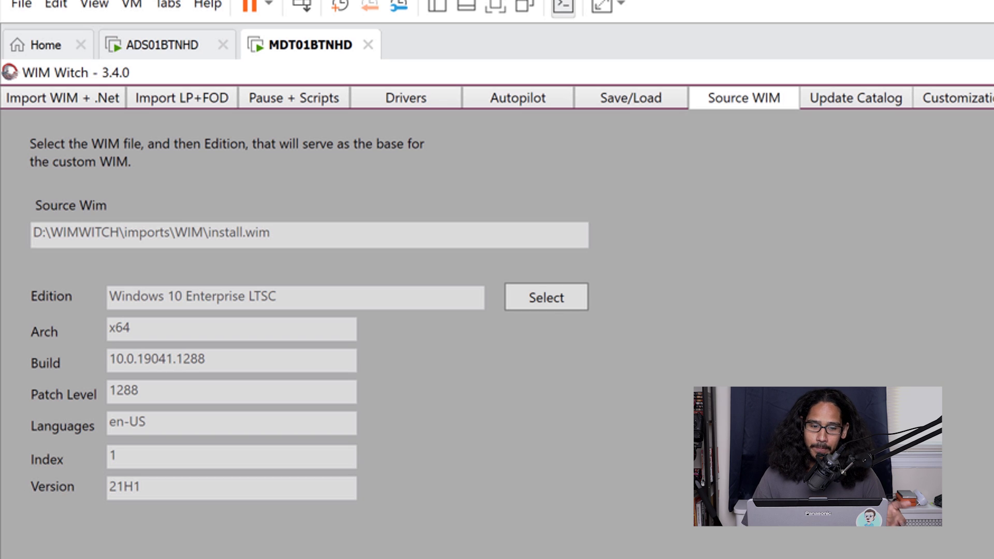
# Step: Switch to the Update Catalog page
pyautogui.hotkey('ctrl', 'Tab')
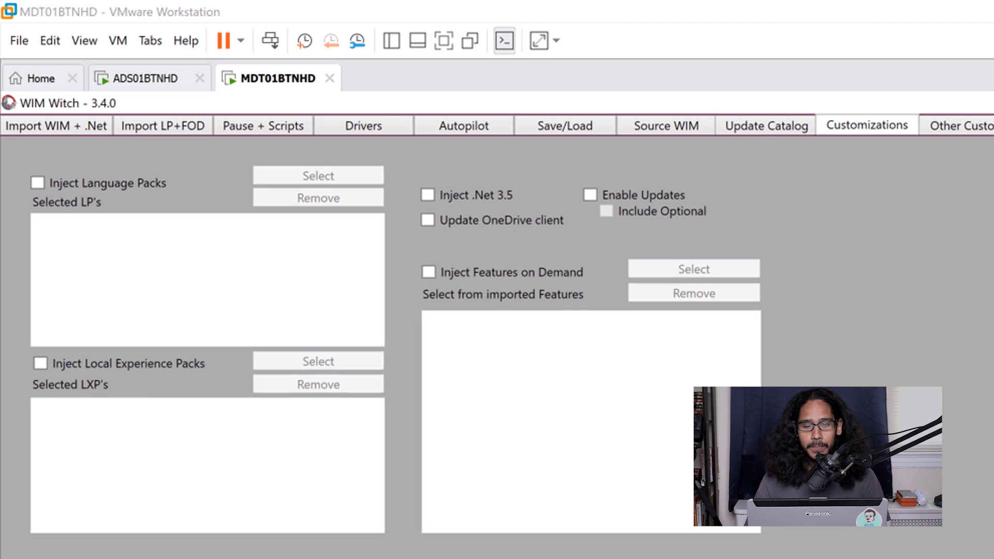
# Step: Move through the Other Custom tab to the App Removal page
pyautogui.hotkey('ctrl', 'Tab')
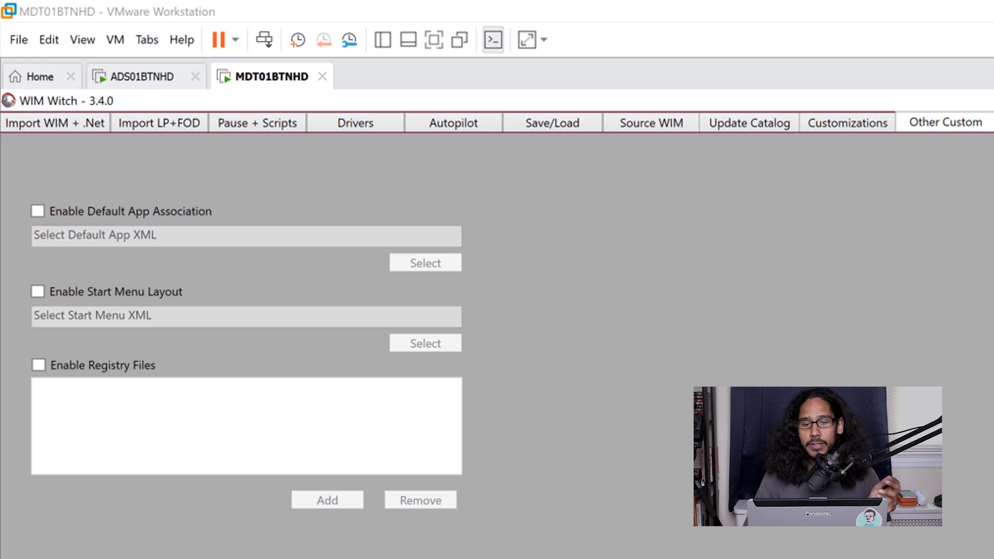
pyautogui.hotkey('ctrl', 'Tab')
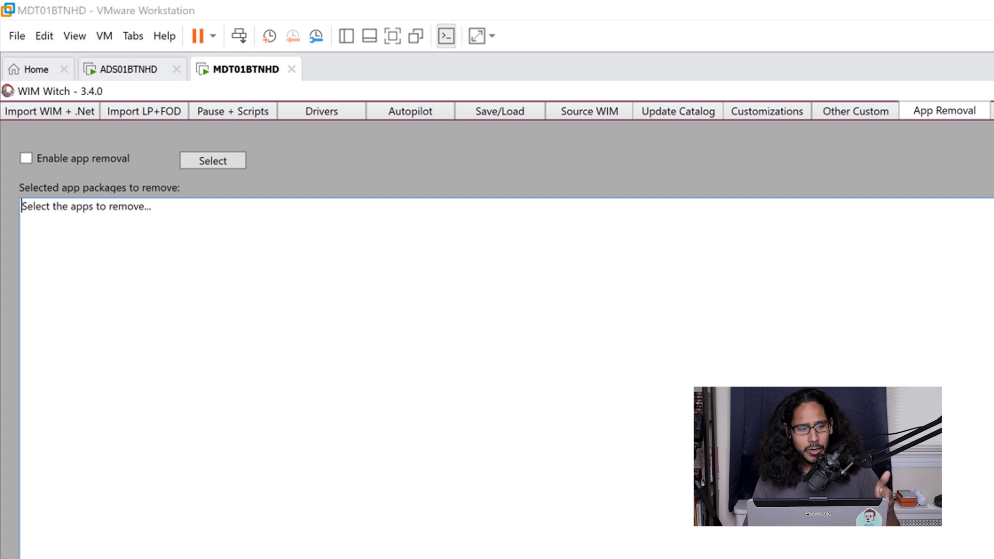
# Step: Enable app removal for the image and bring up the list of apps to remove
pyautogui.click(26, 158)
pyautogui.click(213, 160)
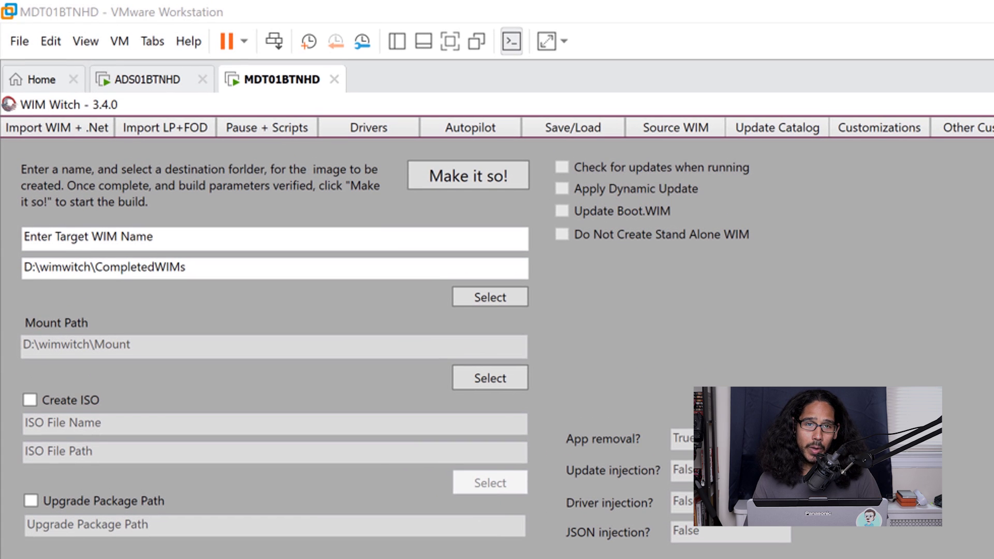
# Step: Name the target image WIMBTNHD and start the build with 'Make it so!'
pyautogui.click(202, 175)
pyautogui.write('WIMBTNHD')
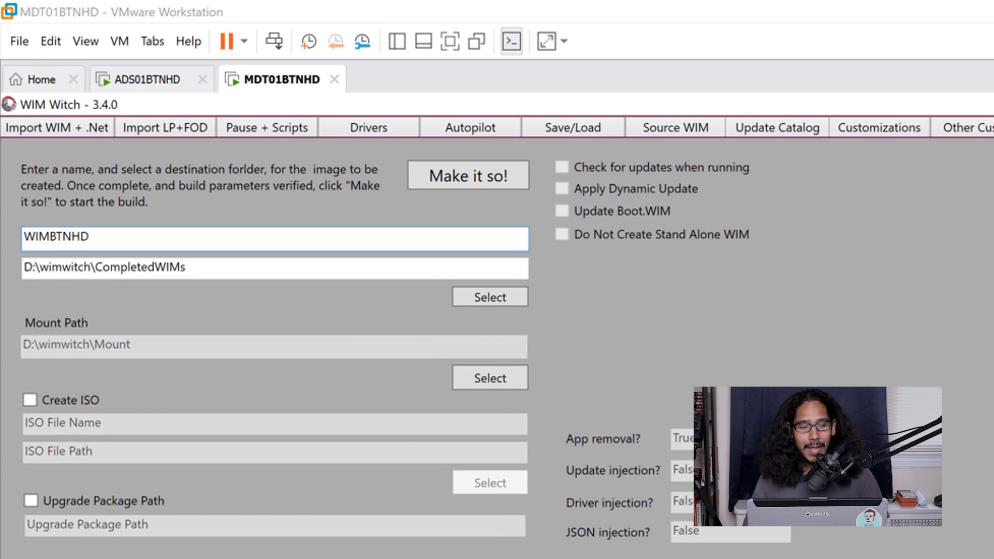
pyautogui.click(468, 175)
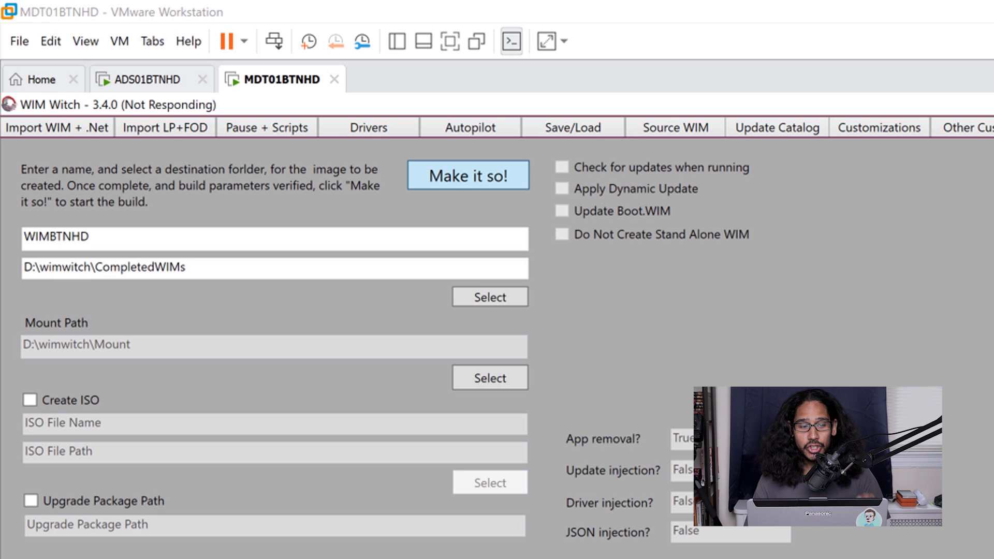